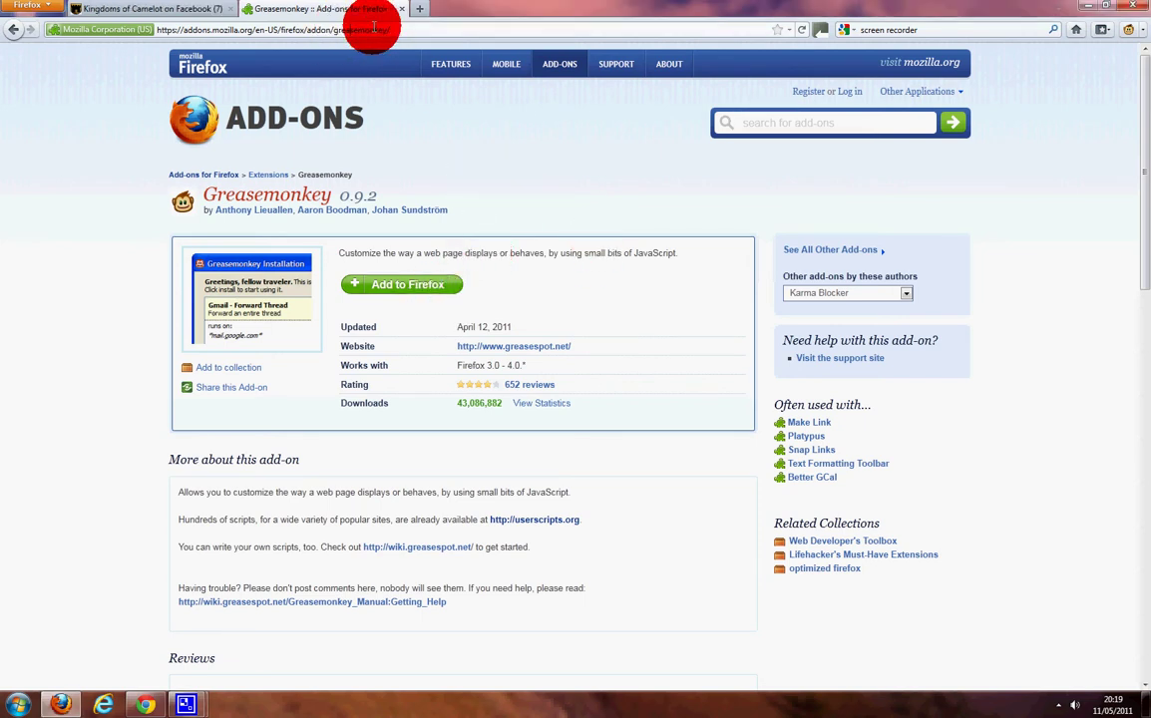
left_click(178, 32)
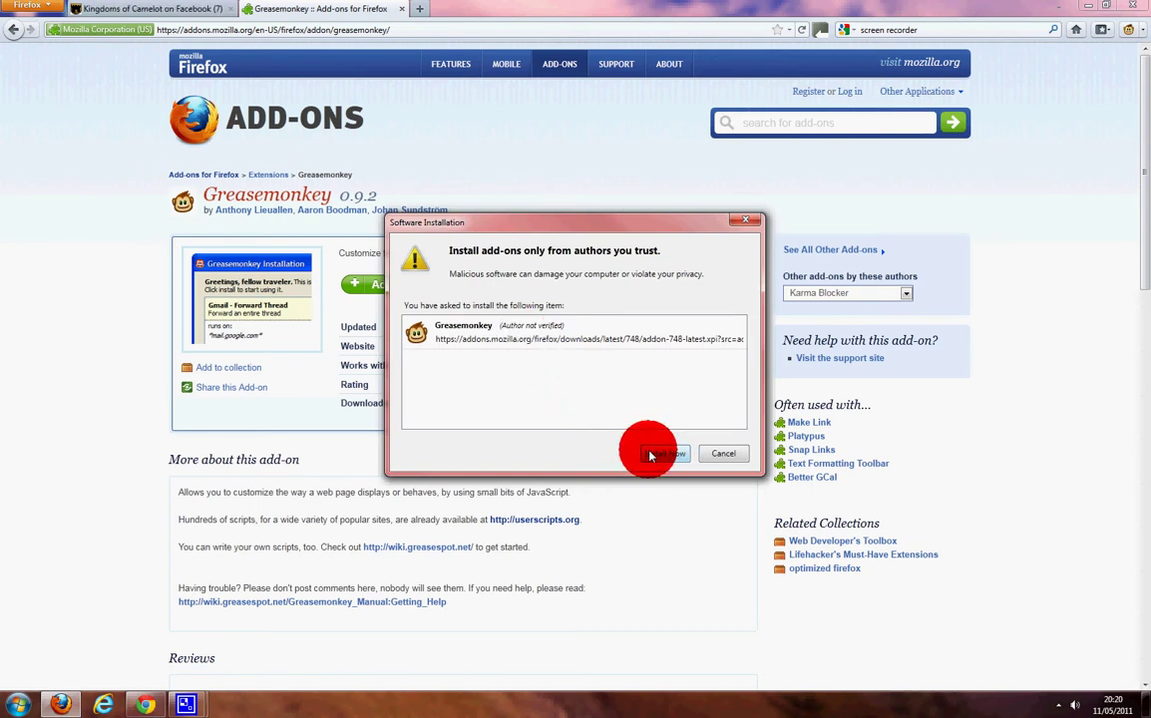
left_click(736, 458)
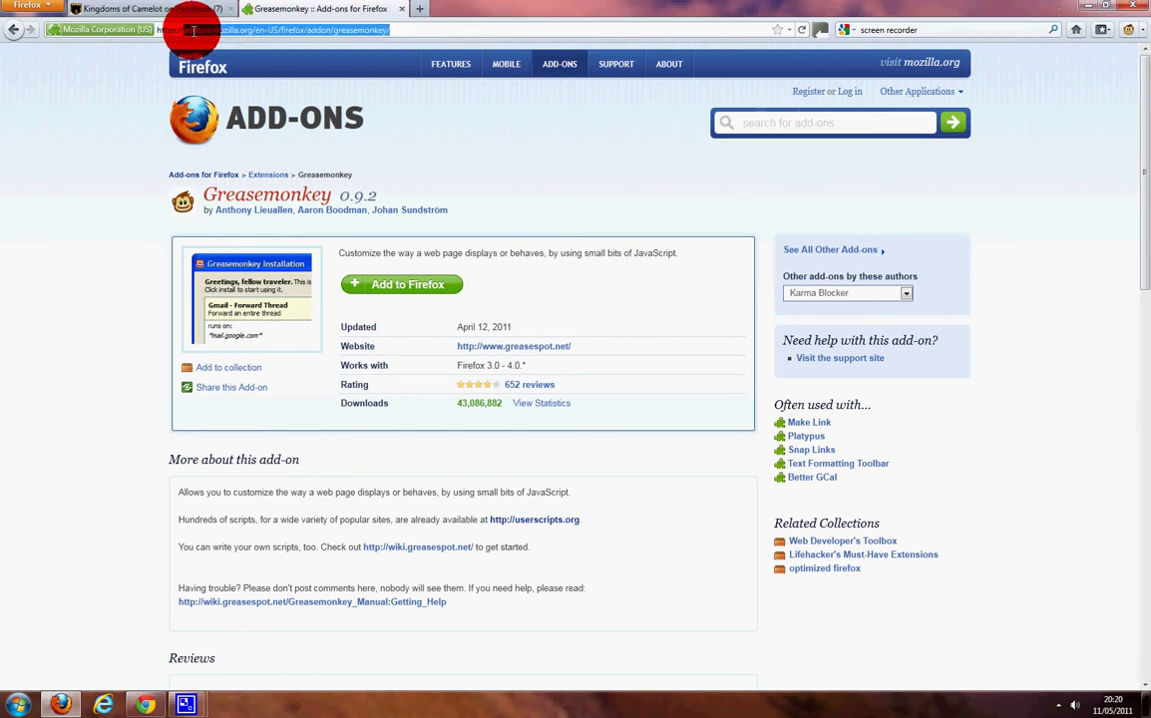
key("BackSpace")
key("BackSpace")
key("BackSpace")
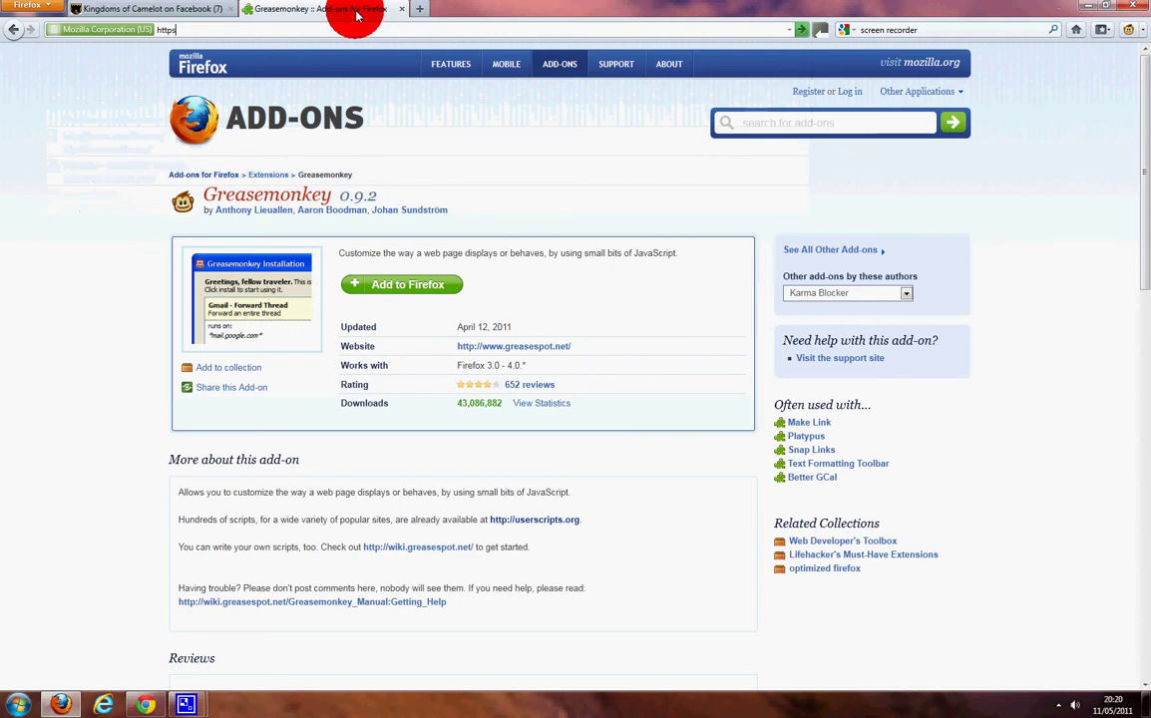
key("BackSpace")
key("BackSpace")
key("BackSpace")
type("://")
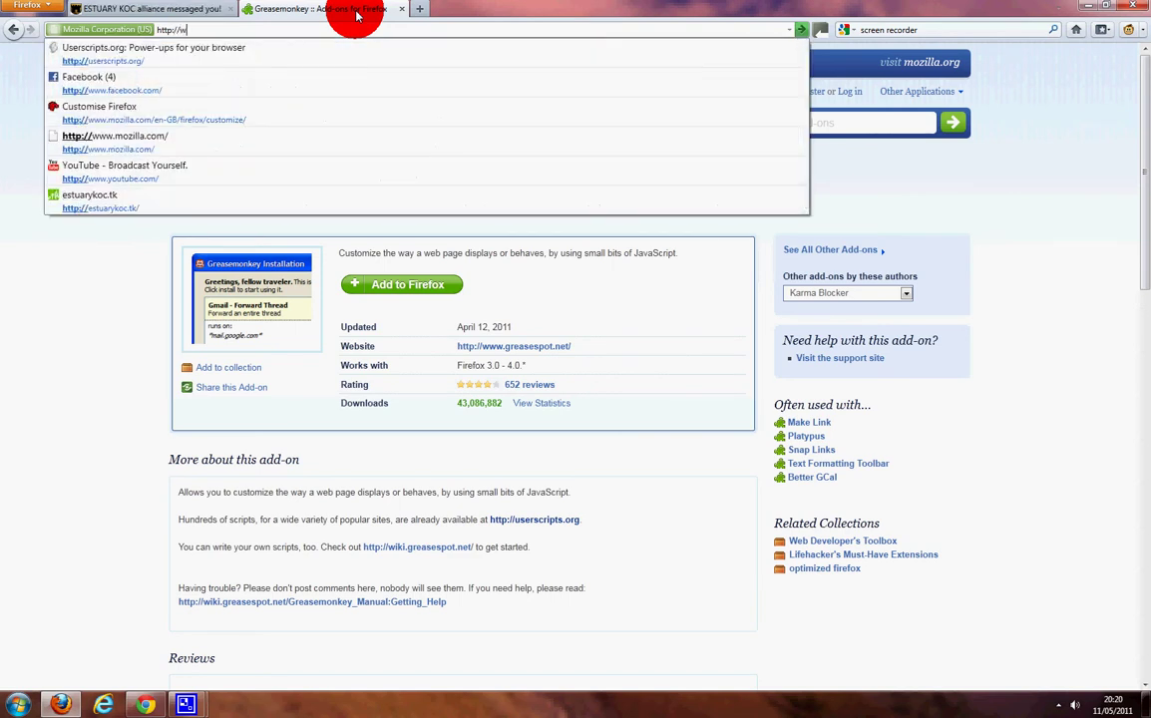
type("www.userscripts.org")
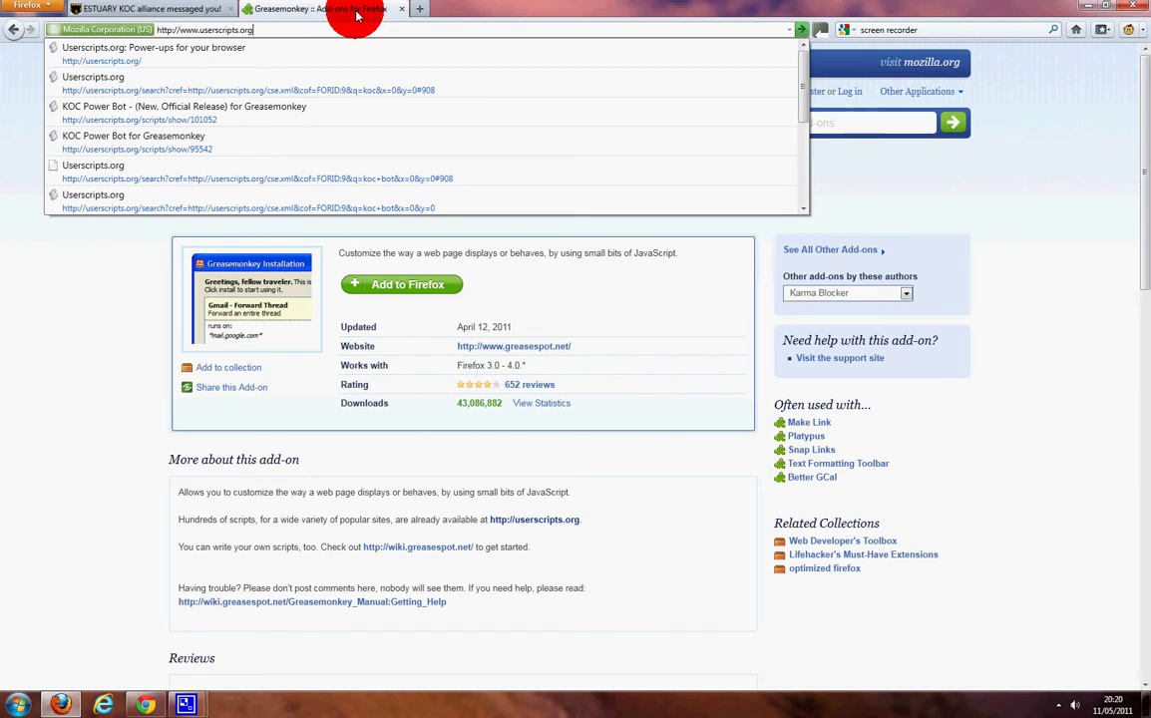
key("Return")
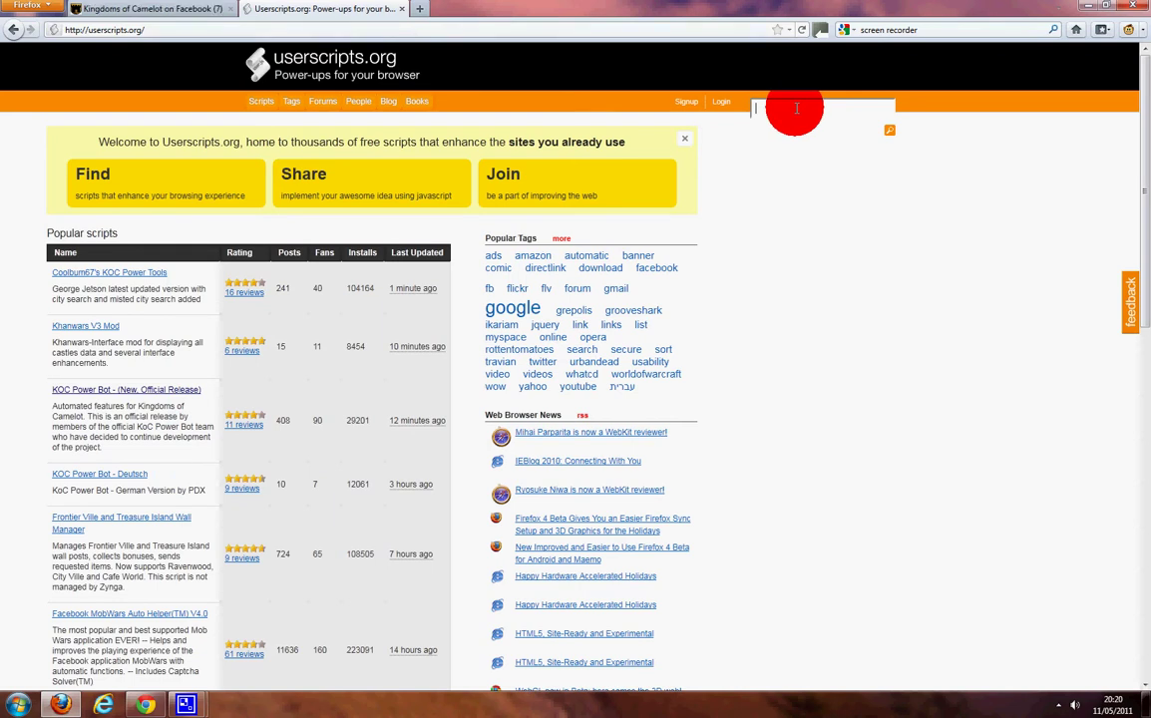
Search userscripts.org for 'koc' scripts.
type("koc")
key("Return")
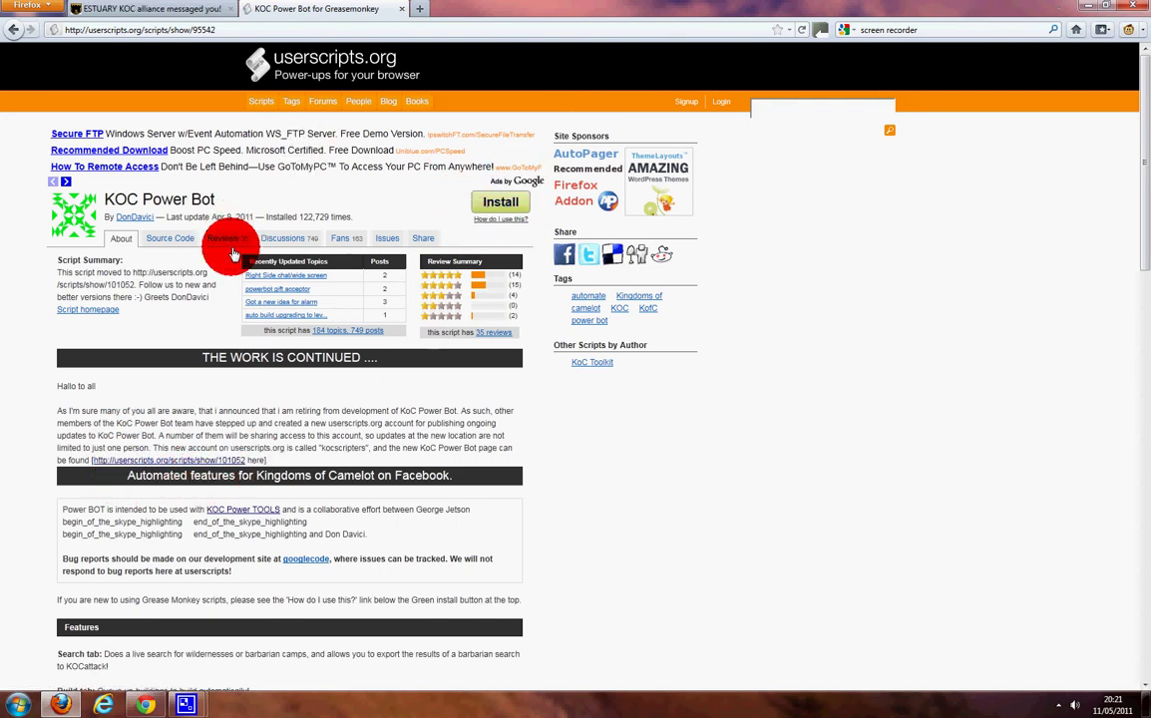
Open the new official KOC Power Bot release (show/101052) and install it in Greasemonkey.
left_click(125, 464)
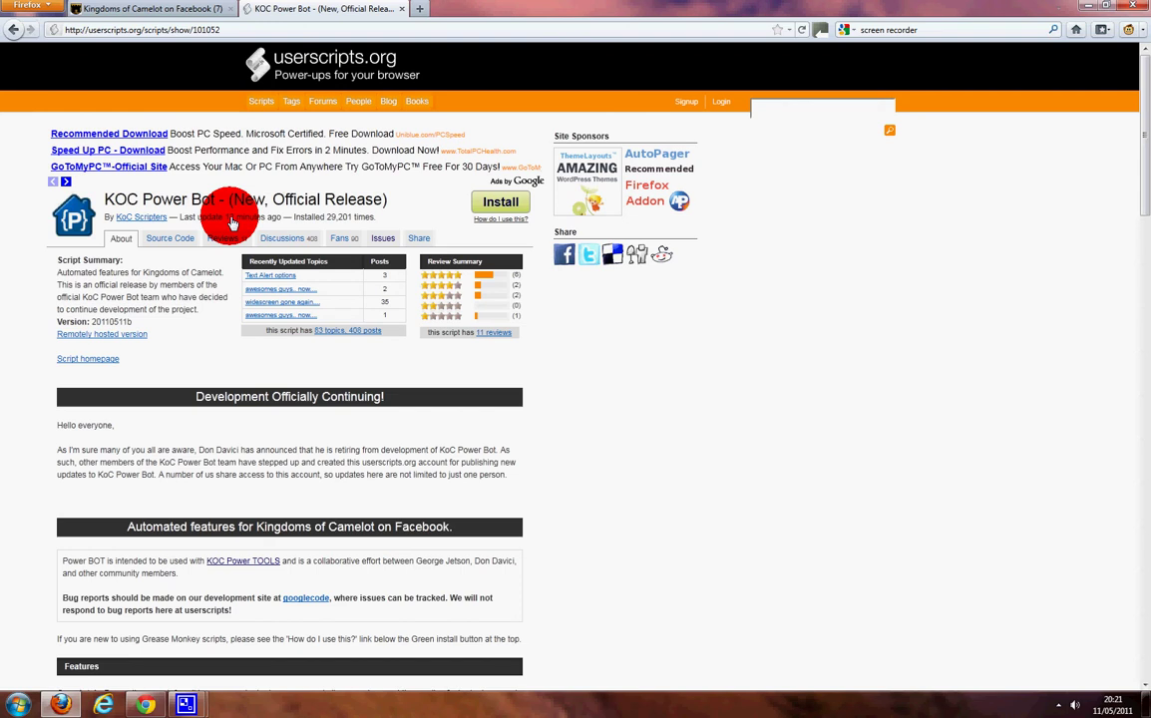
left_click(502, 203)
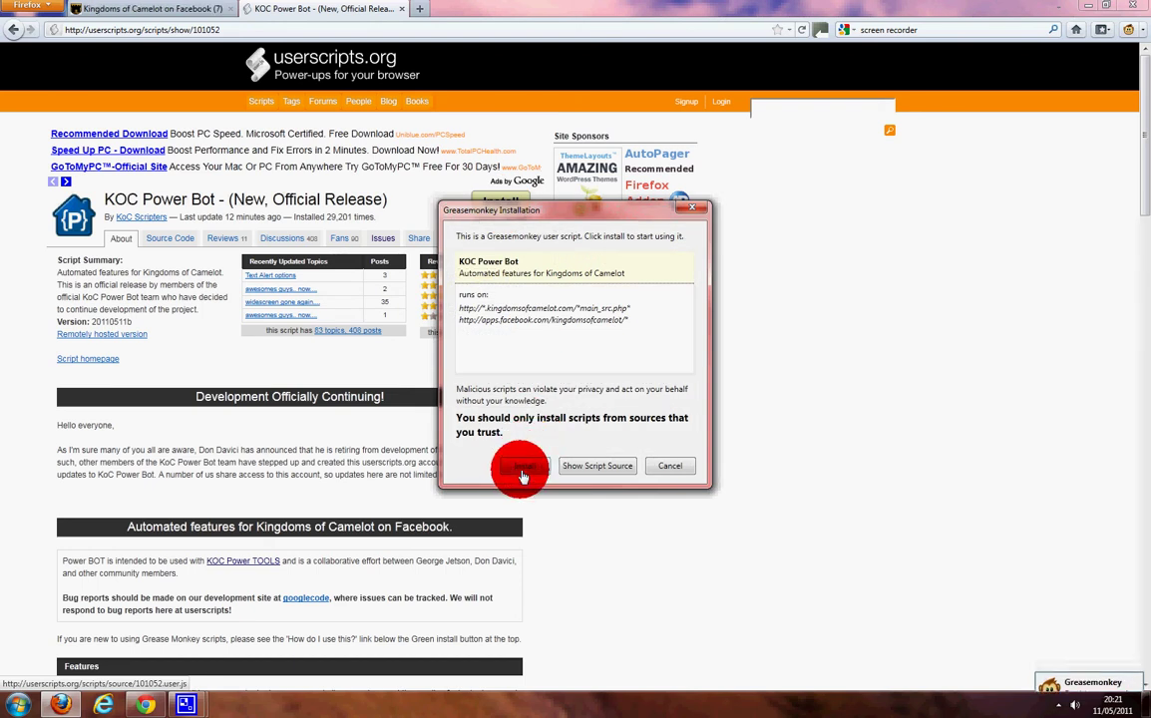
left_click(669, 465)
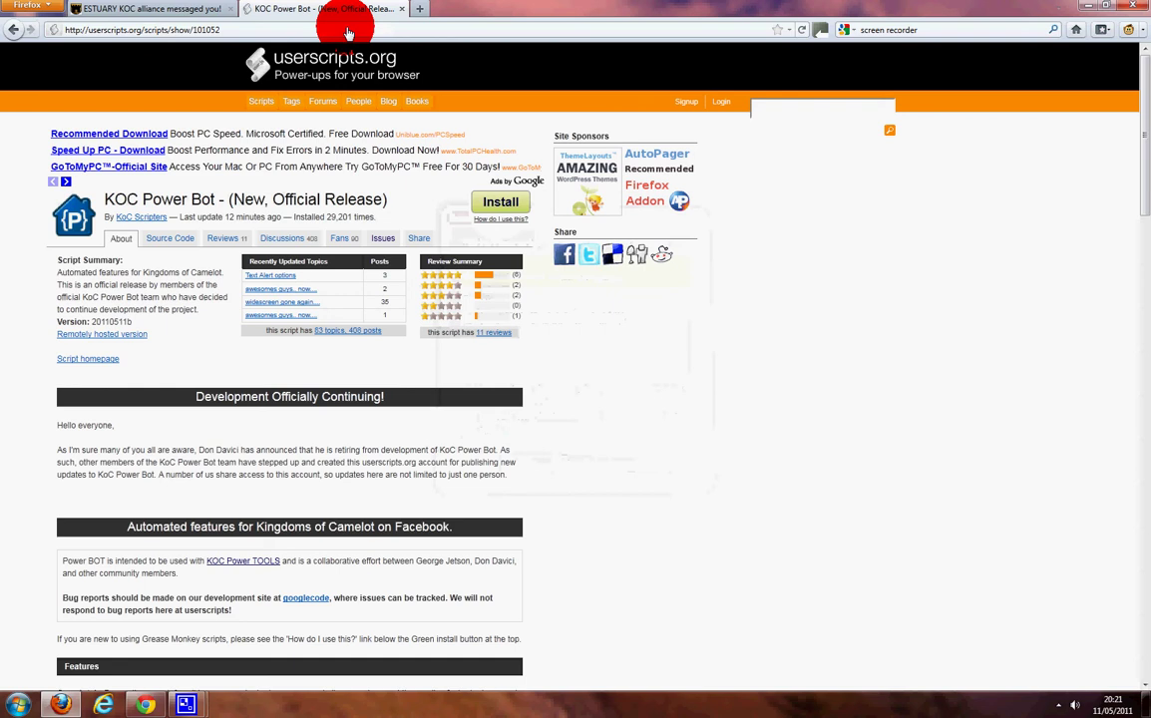
Install the KOC Power Tools script in Greasemonkey.
left_click(15, 31)
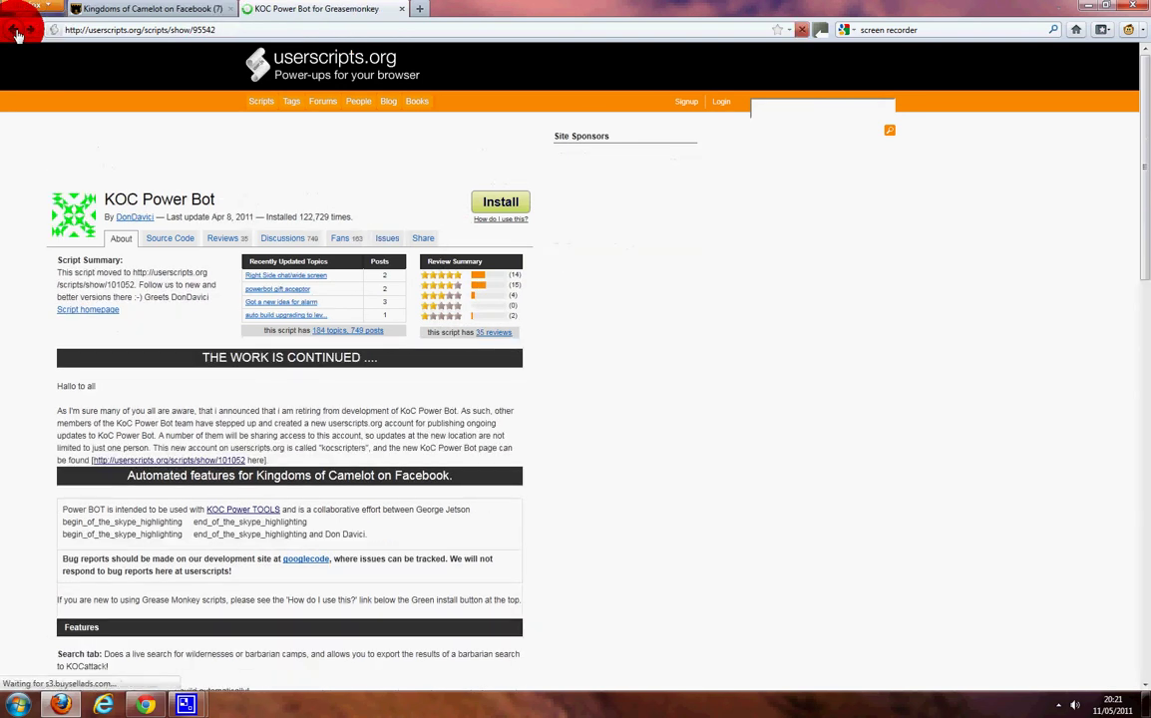
left_click(15, 31)
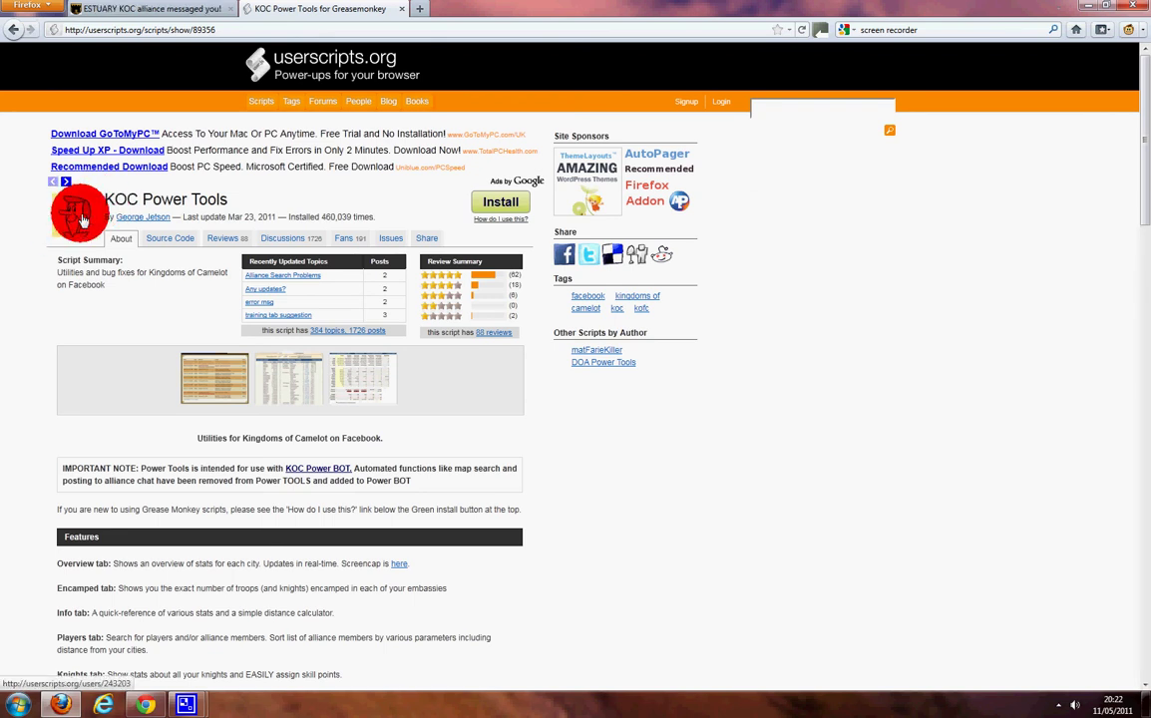
left_click(504, 207)
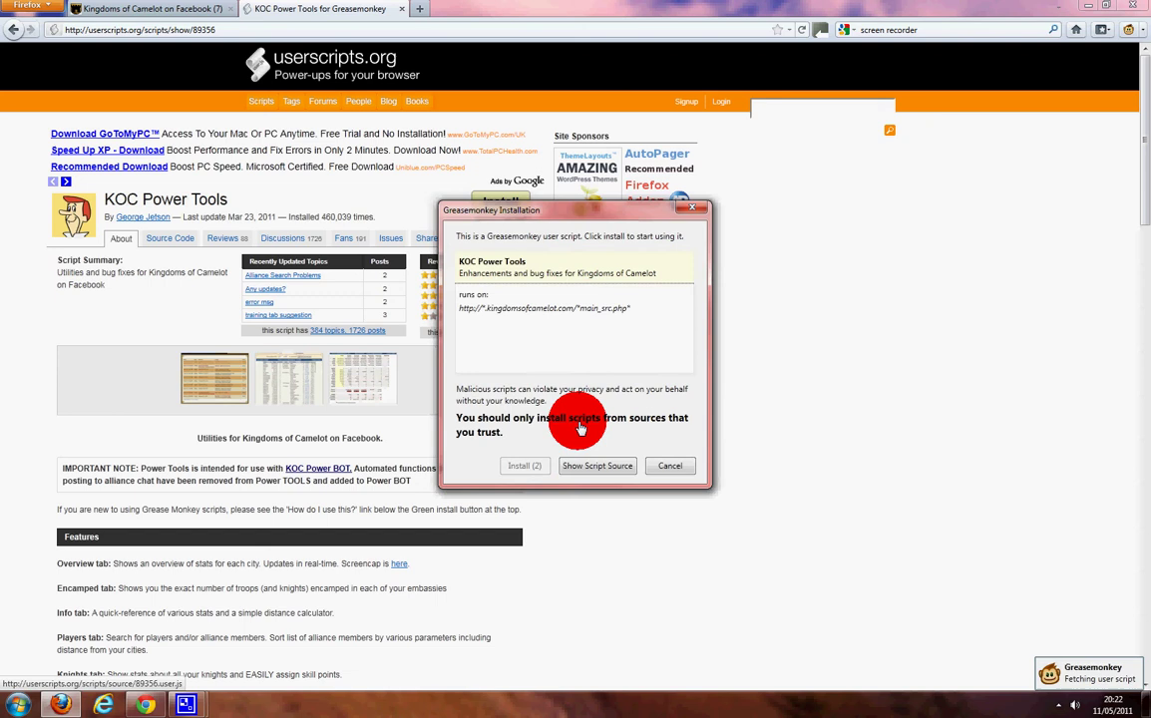
left_click(655, 466)
Open the KOCAttack - Extra Features! page from the koc search results.
left_click(14, 30)
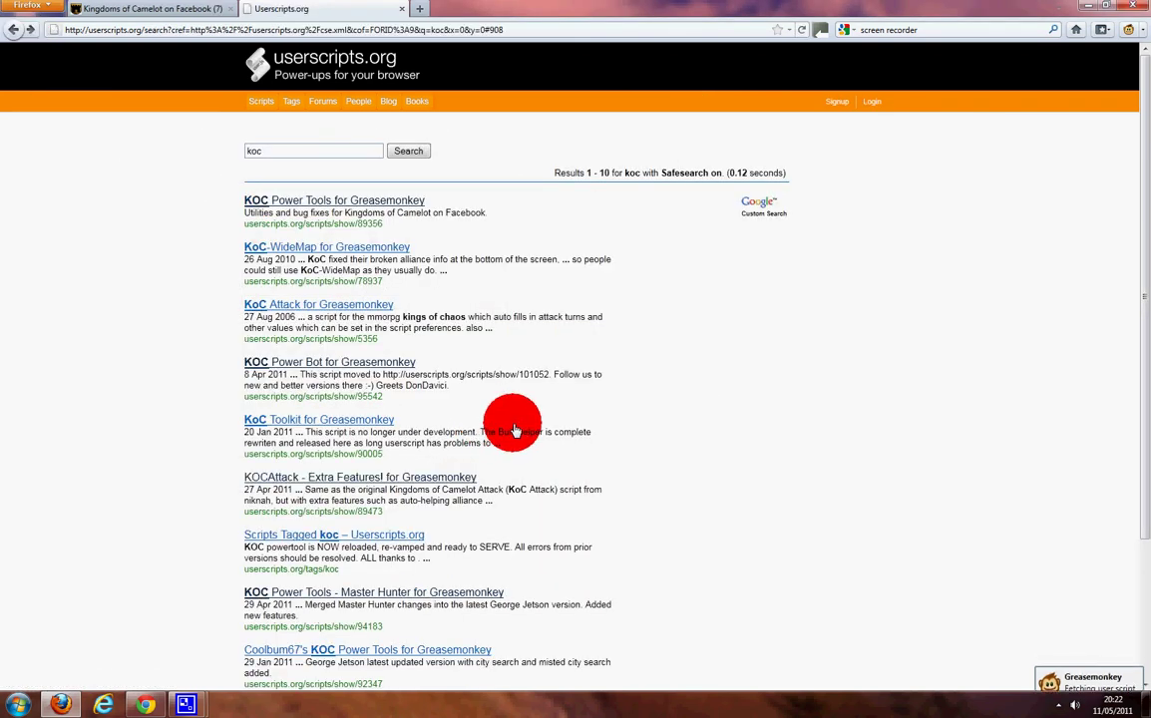
scroll(511, 427, "down", 2)
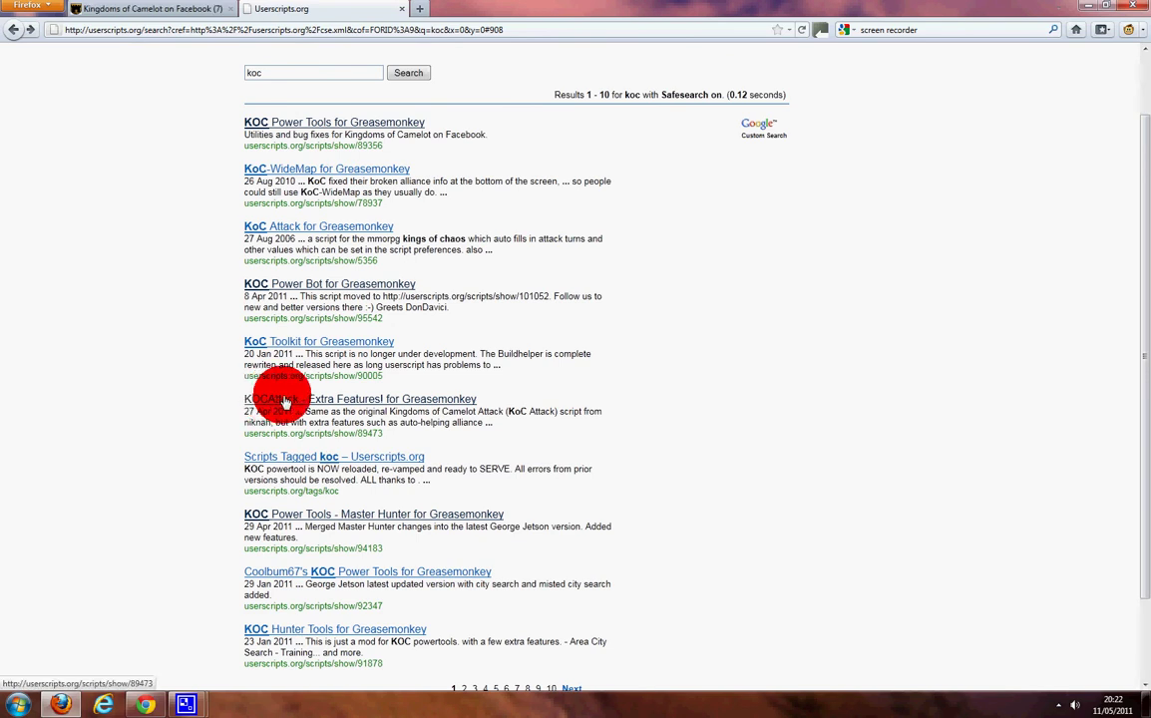
left_click(405, 407)
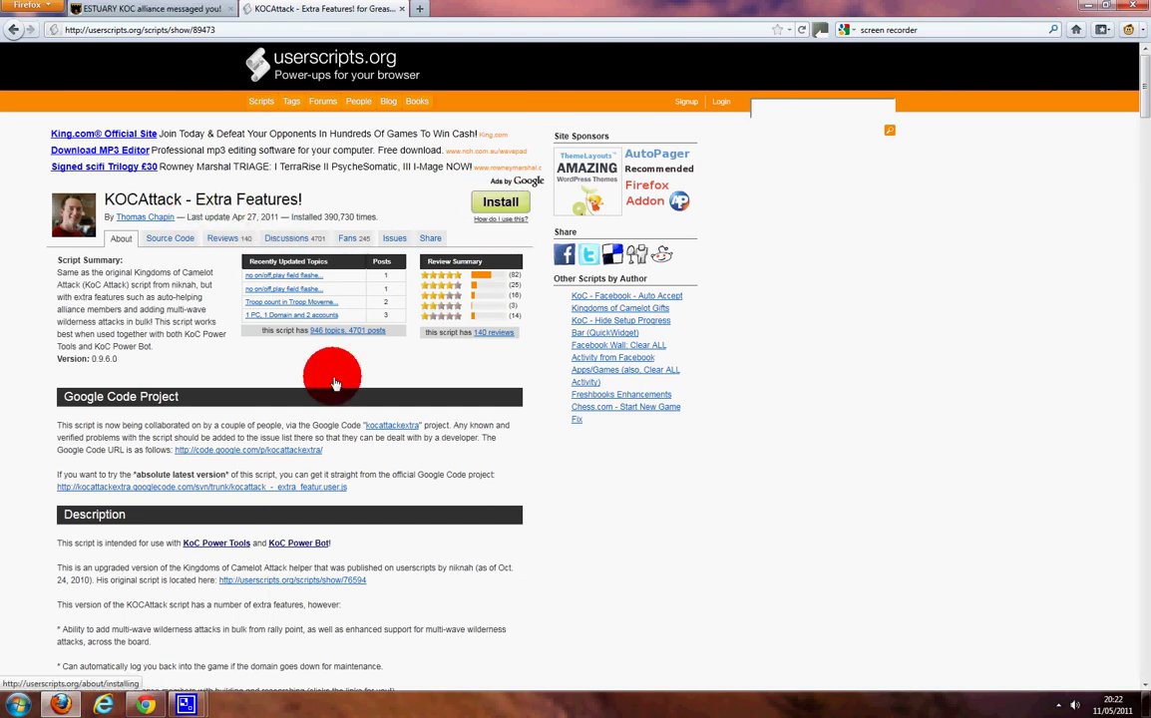
Close the KOCAttack tab and minimise the ESTUARY KOC alliance chat.
left_click(405, 12)
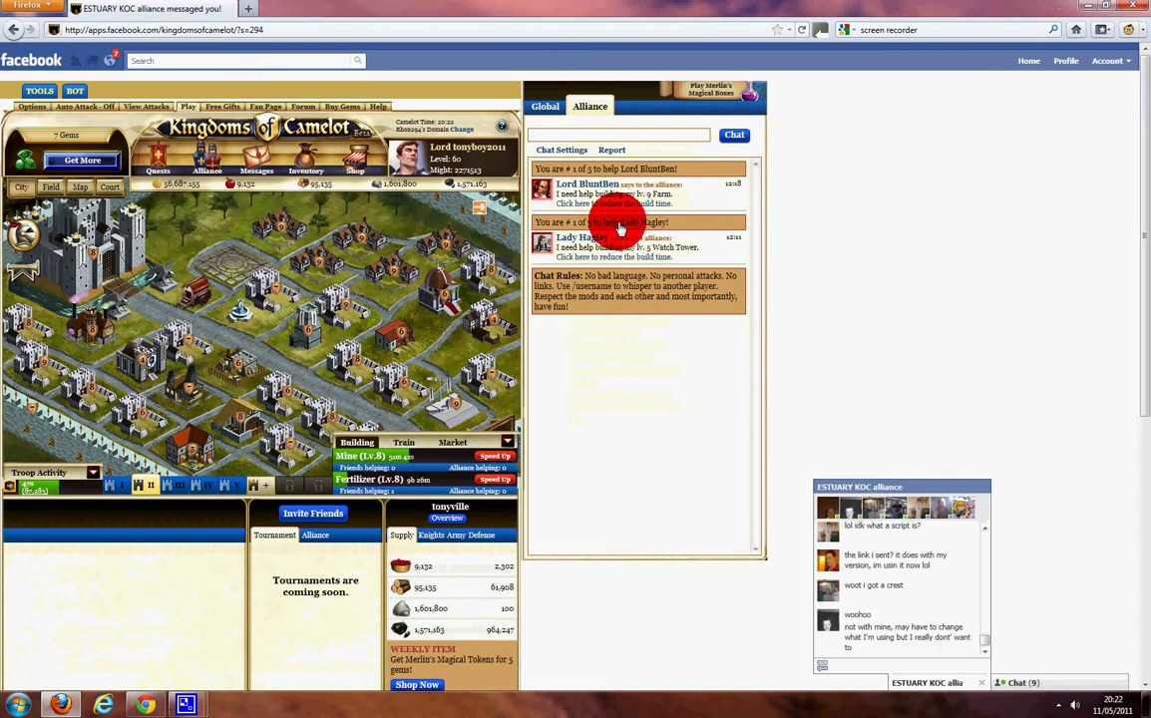
left_click(934, 681)
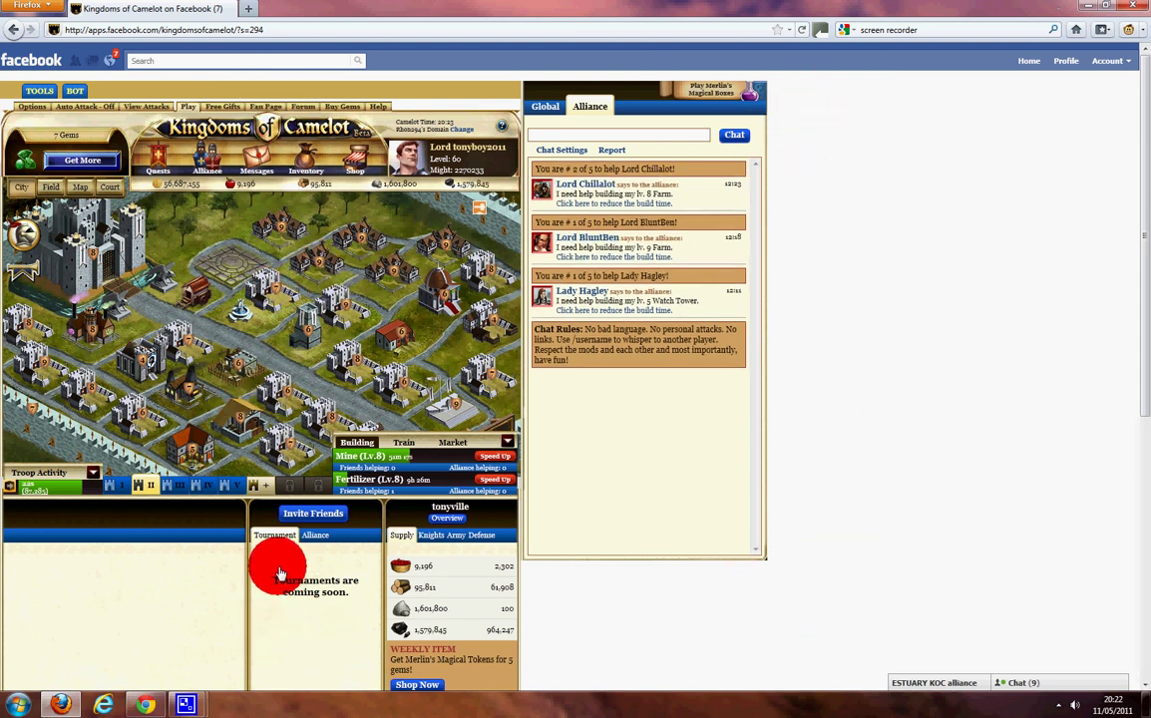
View the Power Bot Options tab, close the bot window, then close Firefox.
left_click(76, 92)
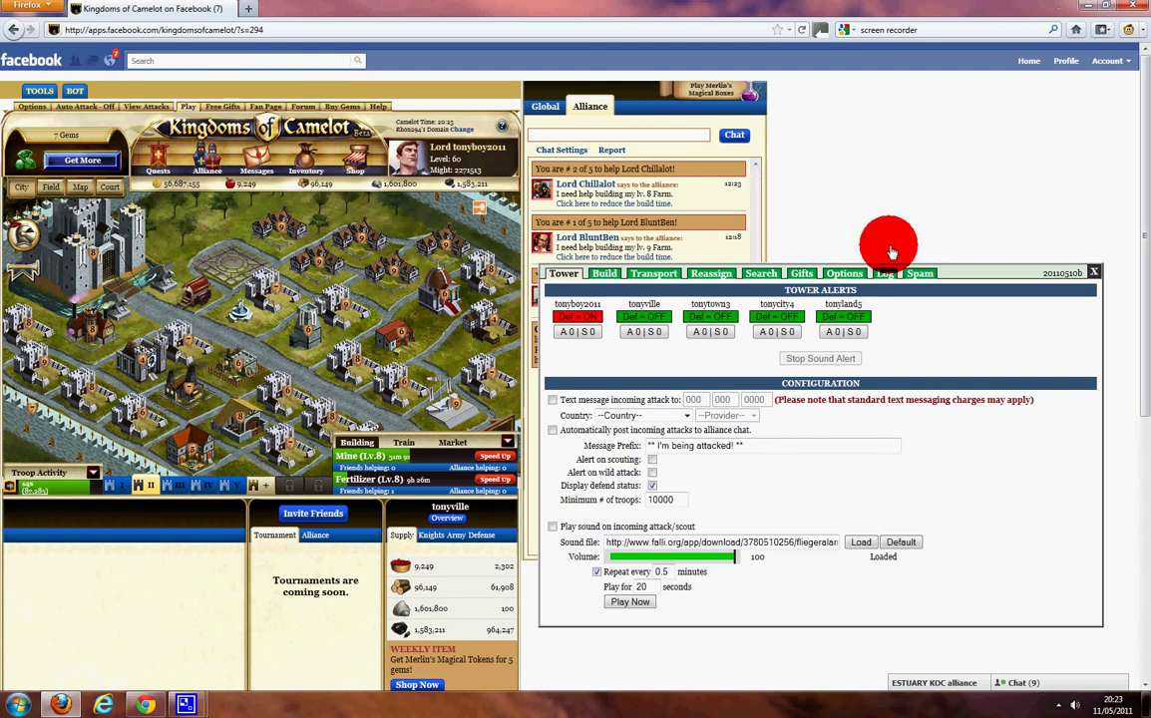
left_click(840, 272)
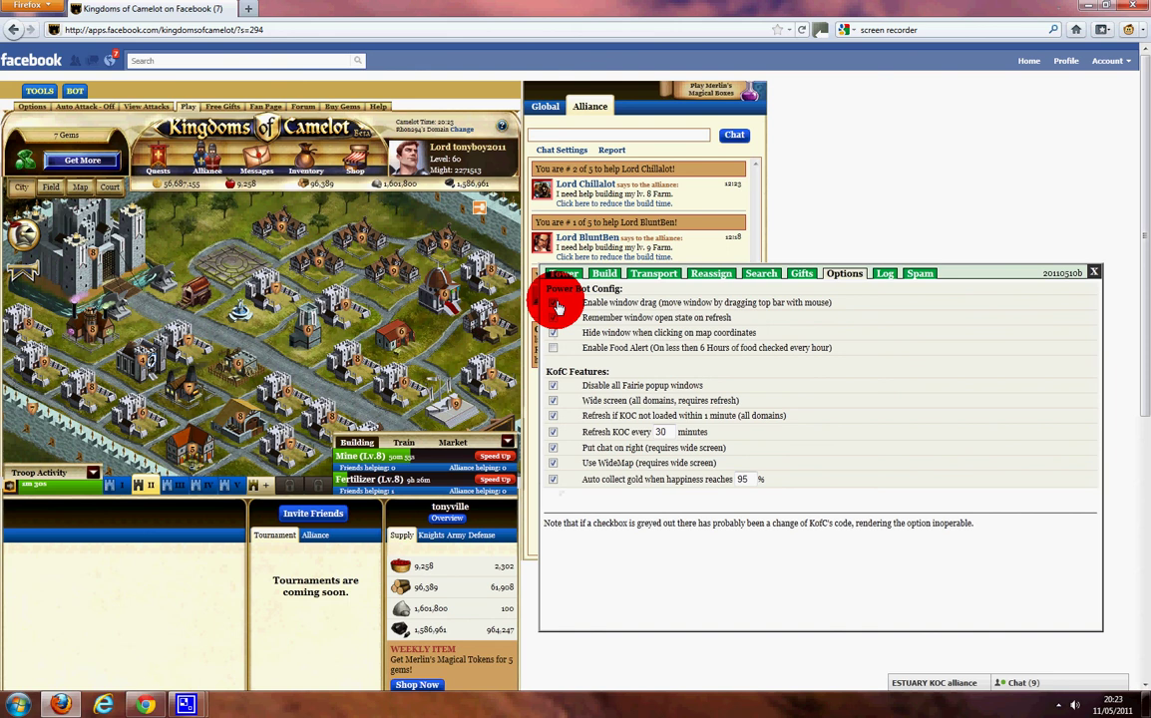
left_click(1093, 272)
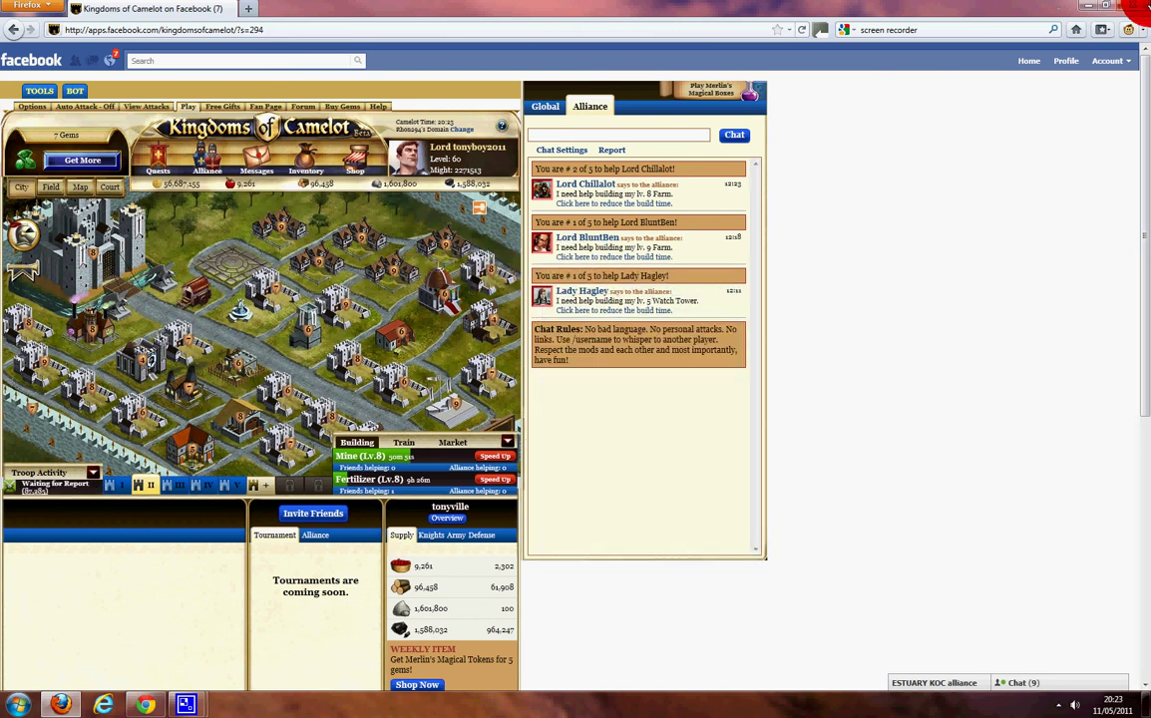
left_click(1143, 10)
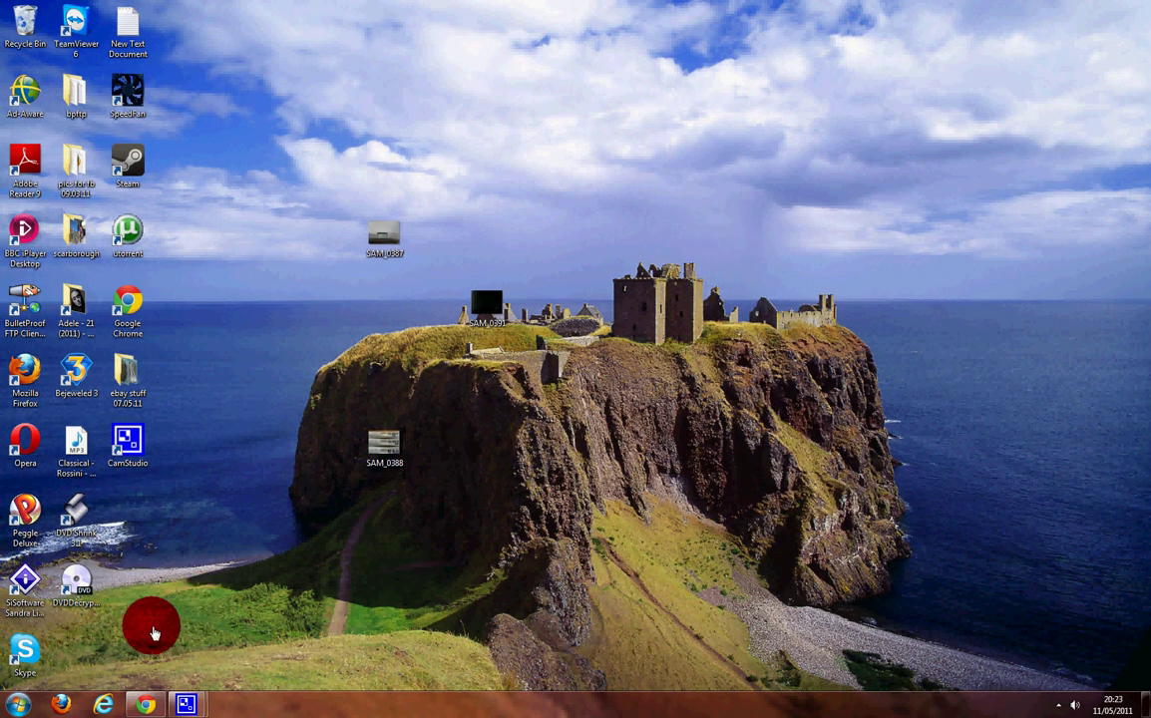
left_click(61, 705)
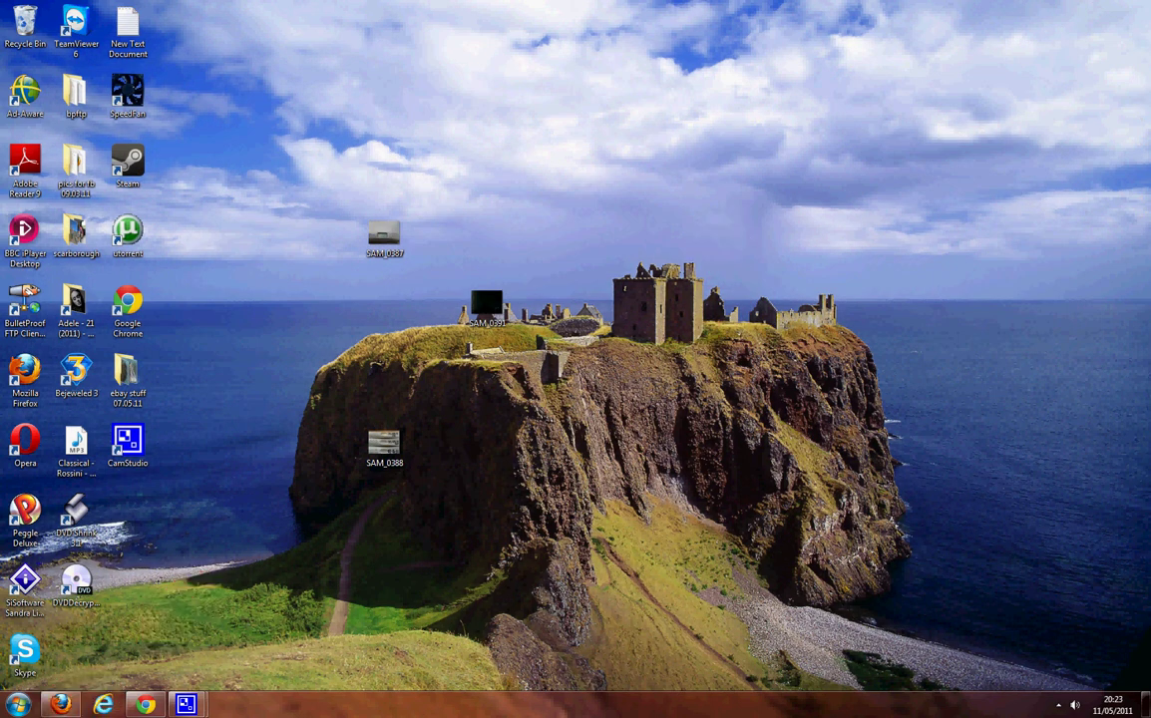